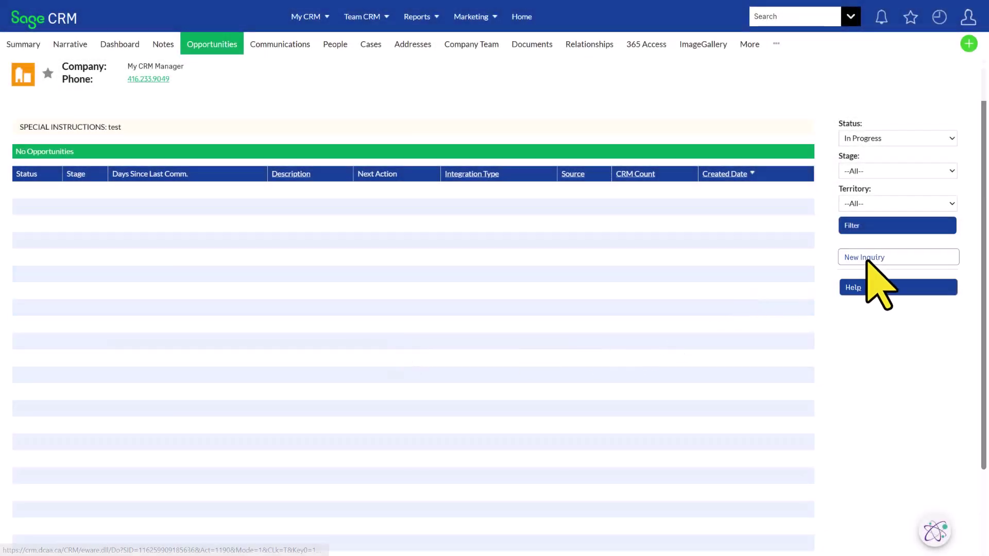
Step: Start a New Inquiry for My CRM Manager, opening and dismissing the Source list unchosen
left_click(866, 260)
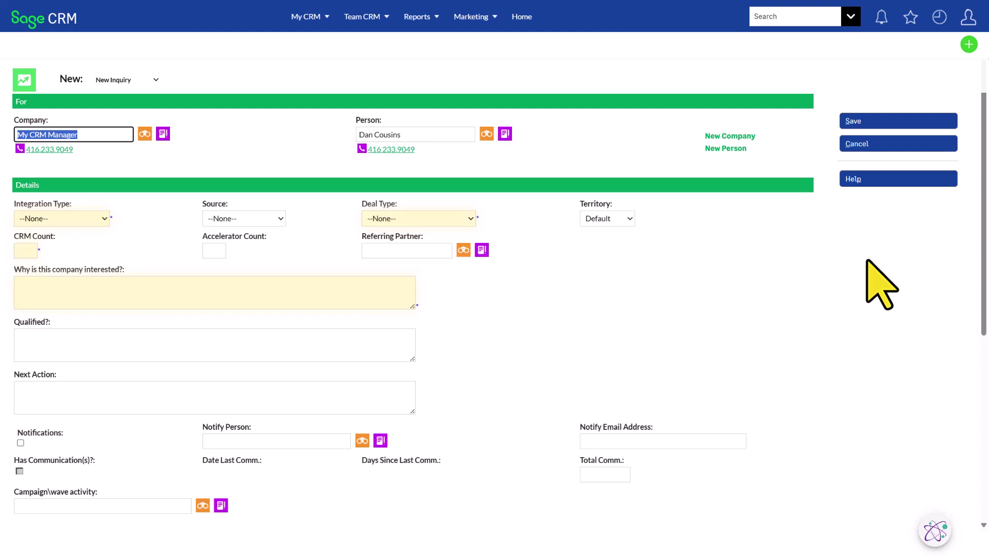
left_click(216, 219)
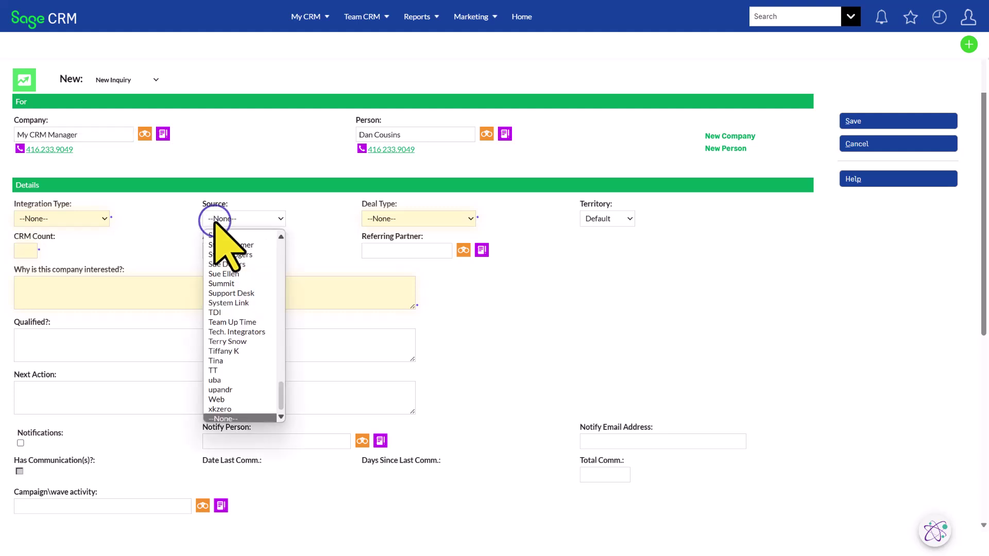
left_click(326, 224)
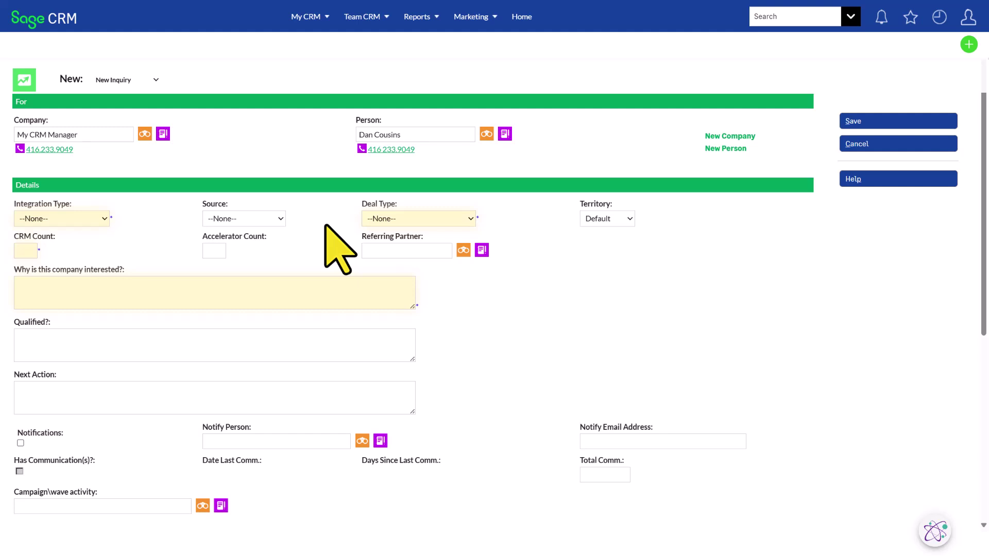
left_click(237, 219)
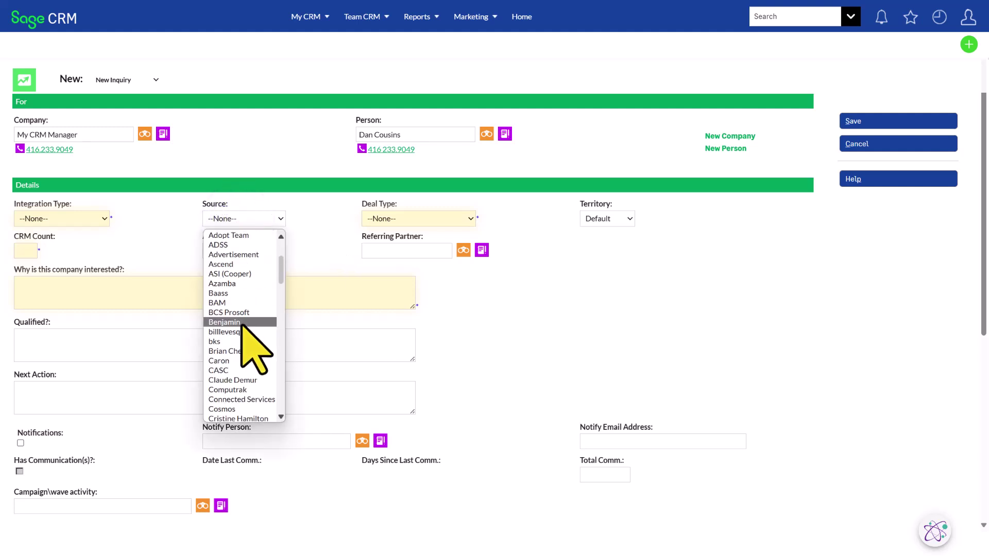
left_click(590, 311)
scroll(333, 410, "down", 1)
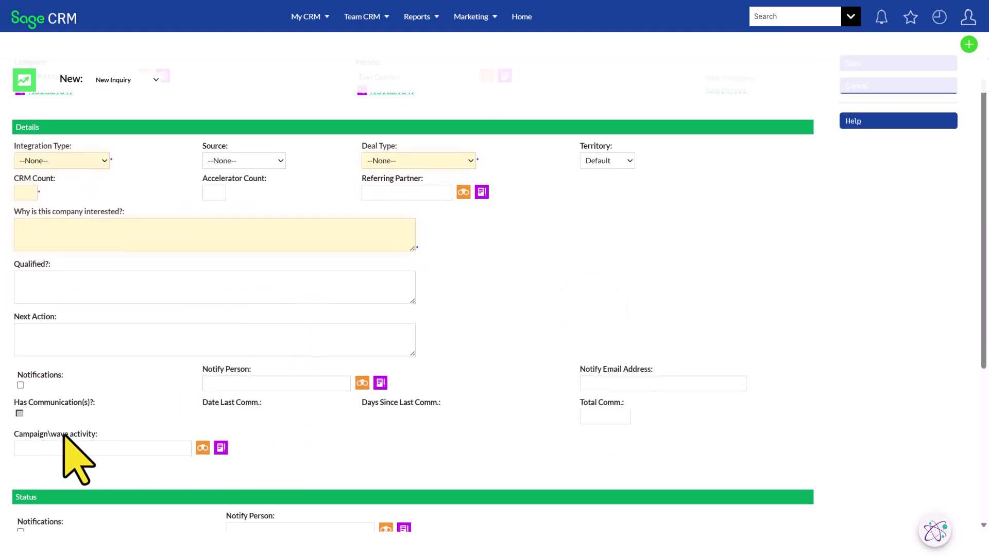
Step: Search the Campaign\wave activity lookup to list existing campaigns like the 2020 and 2022 Marketing Campaigns
left_click(203, 448)
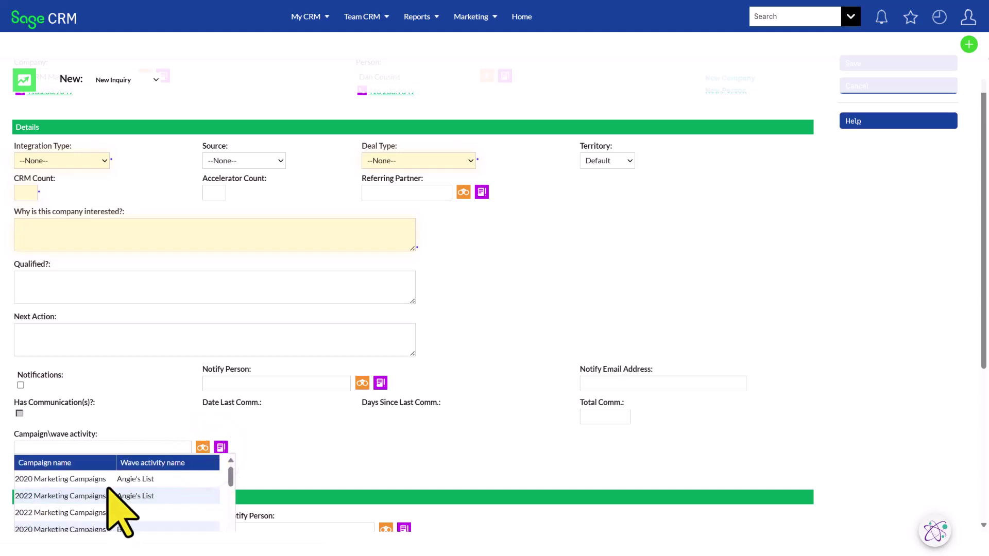
scroll(123, 514, "down", 2)
scroll(122, 514, "up", 1)
scroll(122, 514, "up", 1)
mouse_move(471, 16)
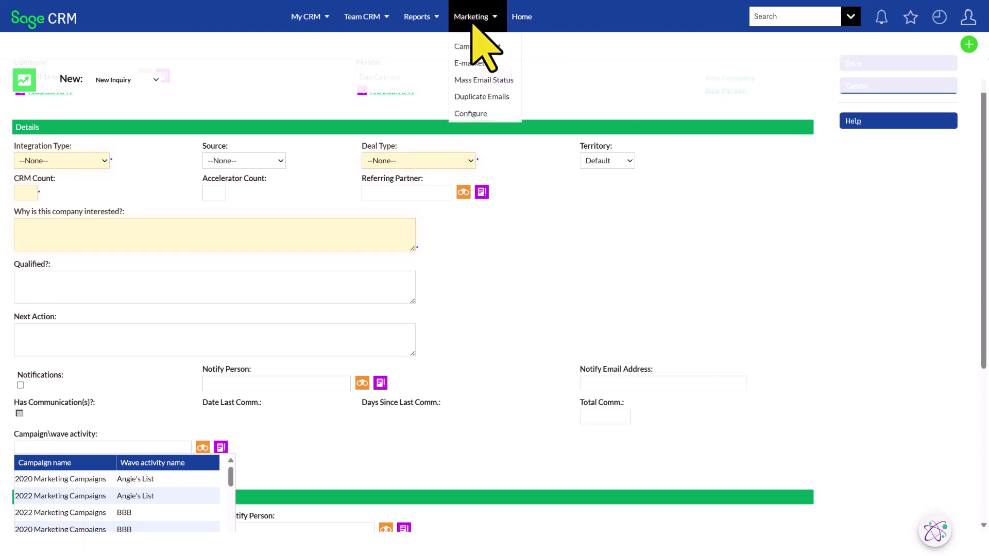
Step: From the Campaign List, create and save Campaign 2024, then add a wave named Wave
left_click(471, 46)
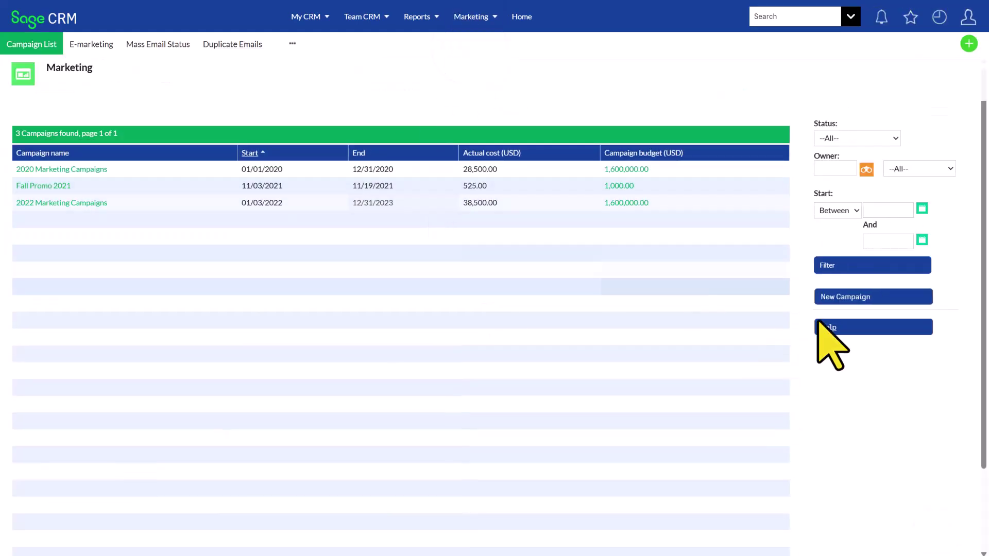
left_click(877, 297)
type("Campaign 2024")
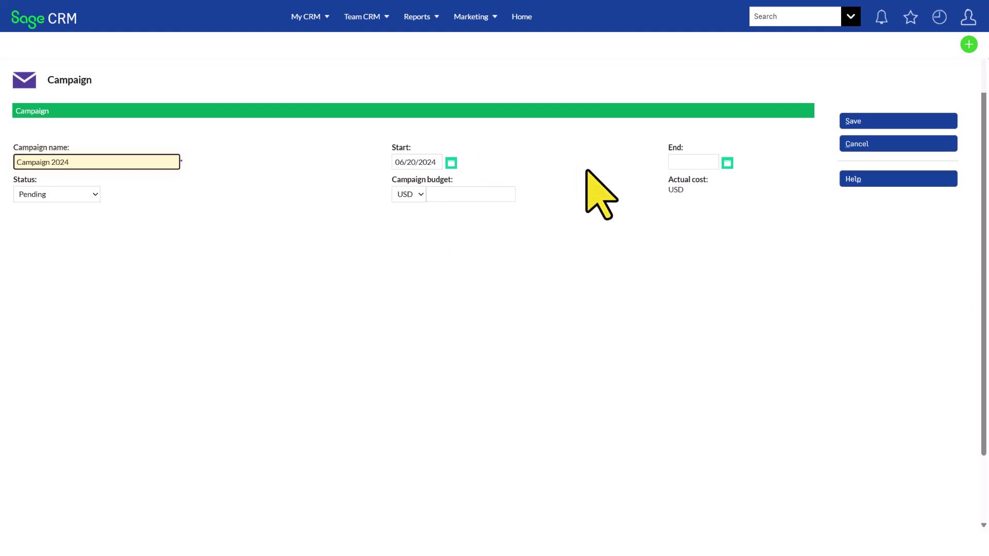
left_click(920, 121)
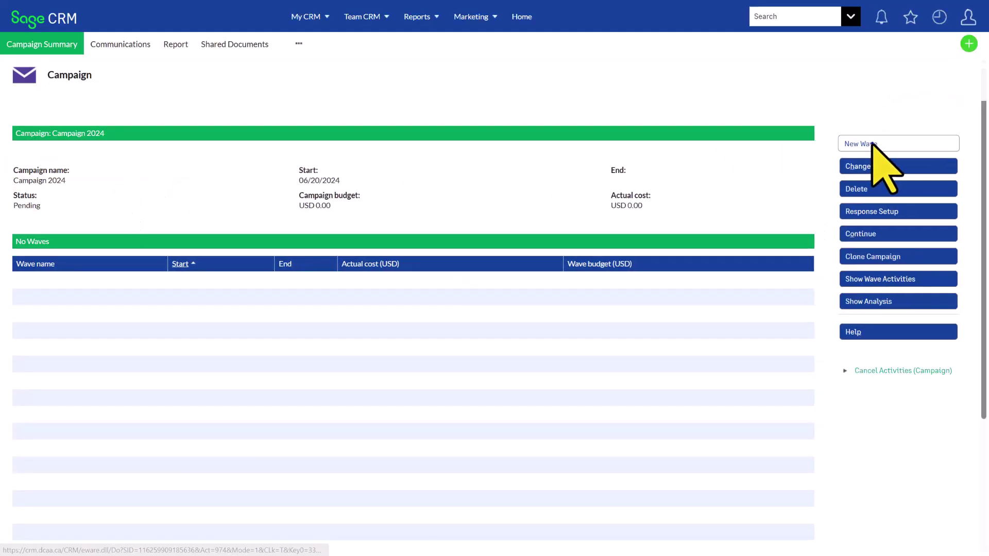
left_click(874, 143)
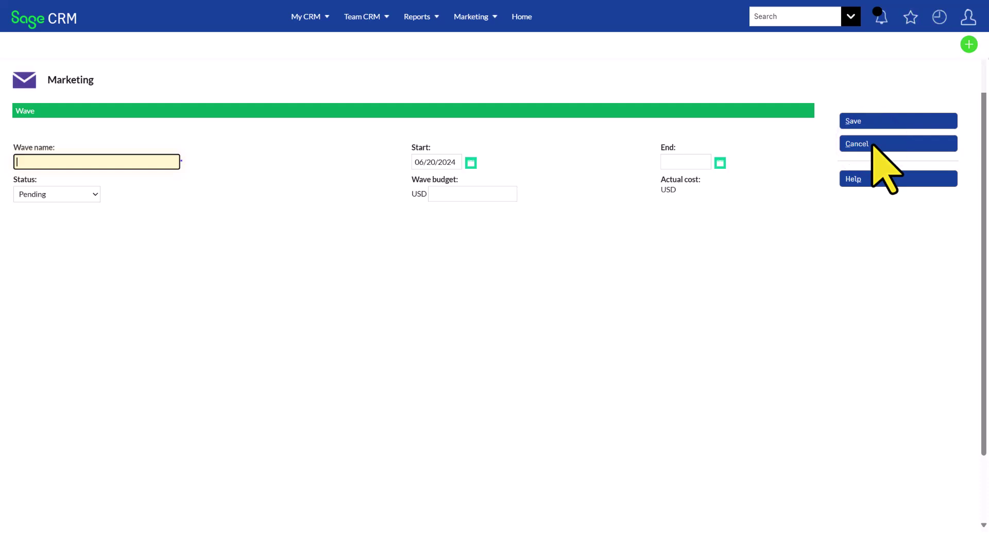
type("Wave")
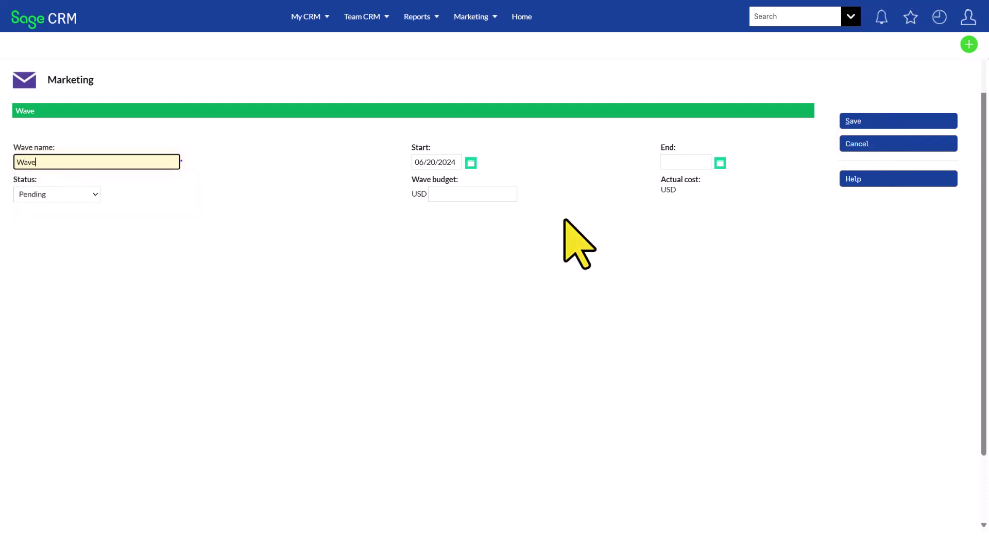
left_click(906, 122)
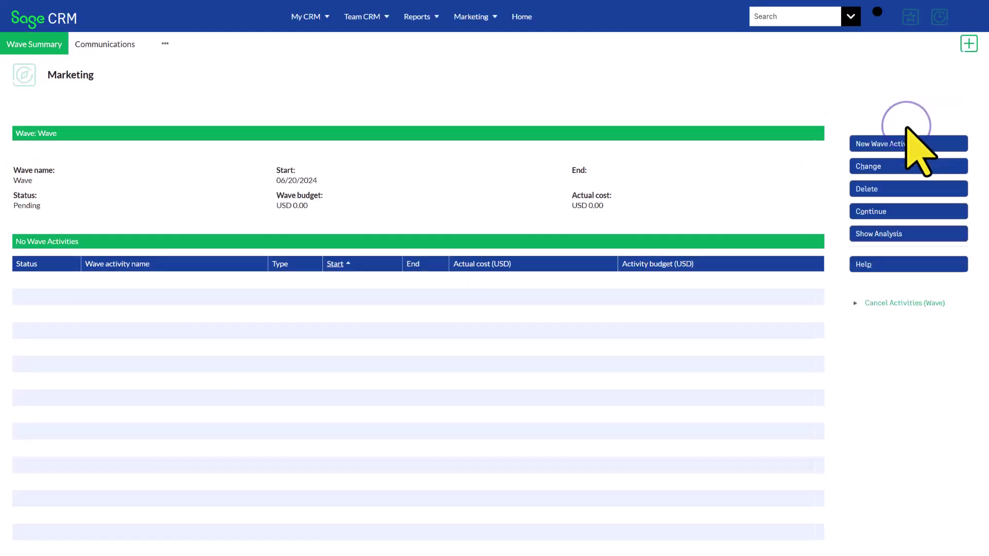
Step: Add Wave Activity 2024 starting 06/20/2024, type Other, with Group left at --None--
left_click(886, 145)
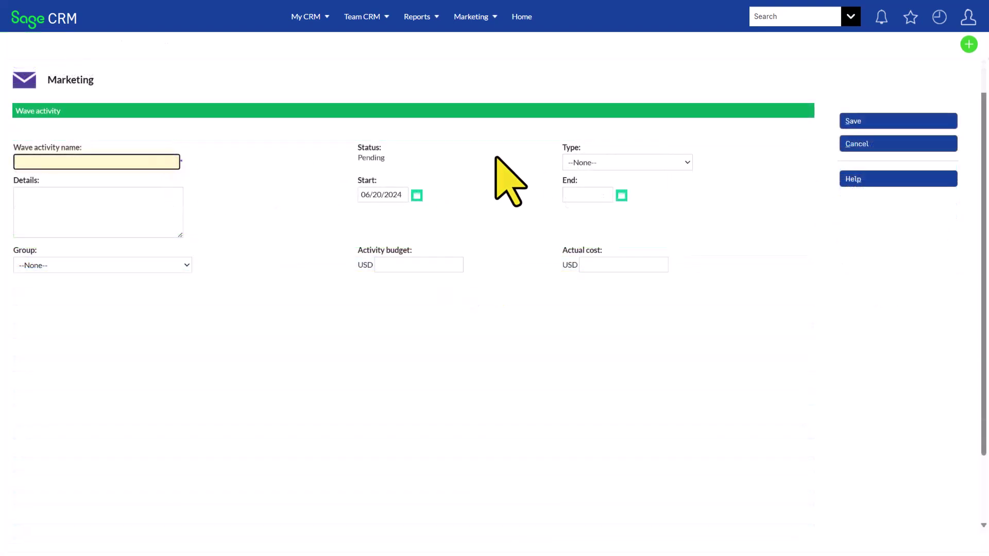
type("Wave Activity 2")
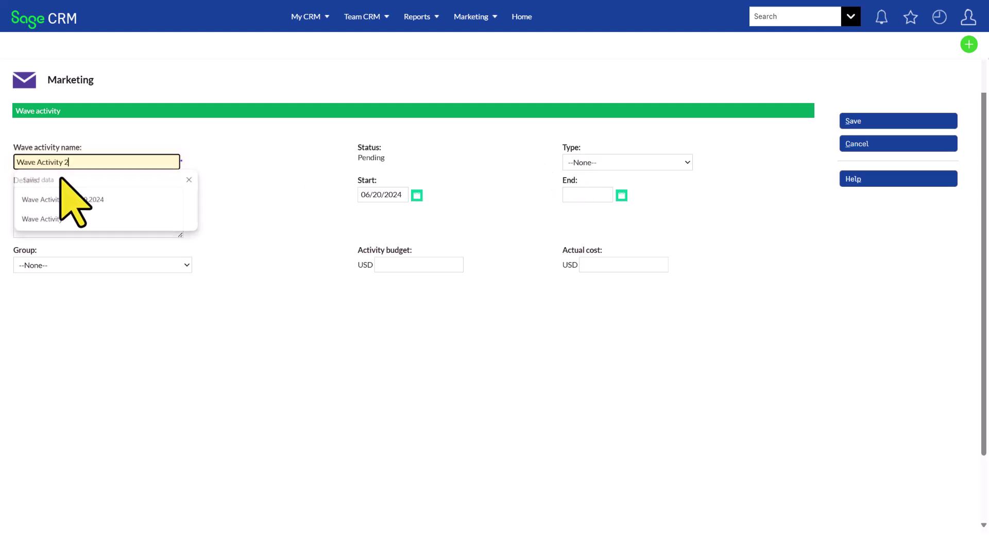
type("024")
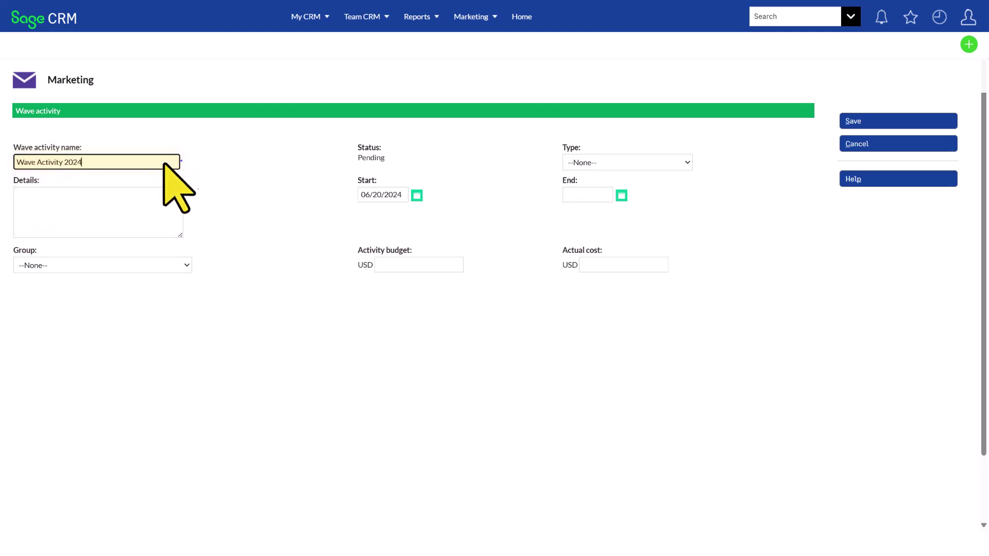
left_click(599, 164)
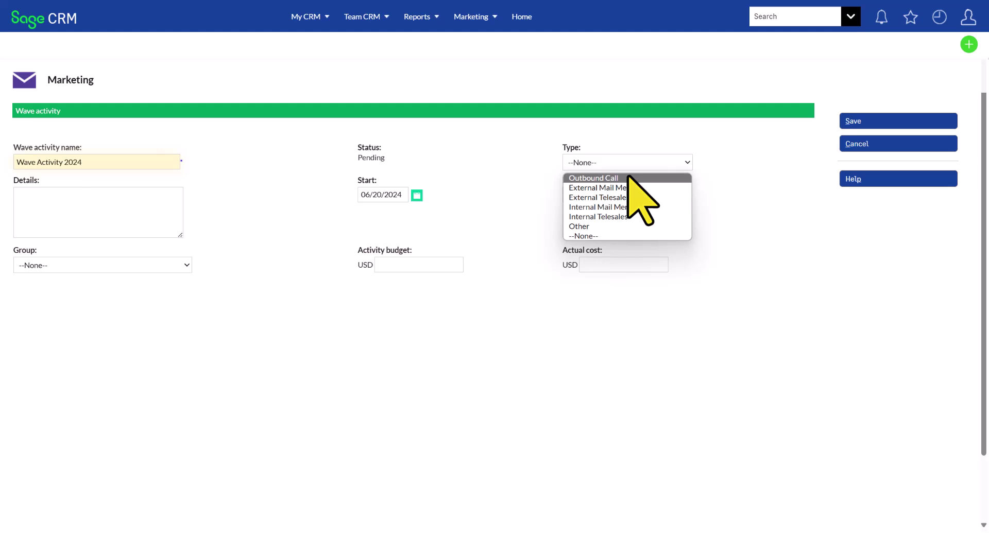
left_click(587, 226)
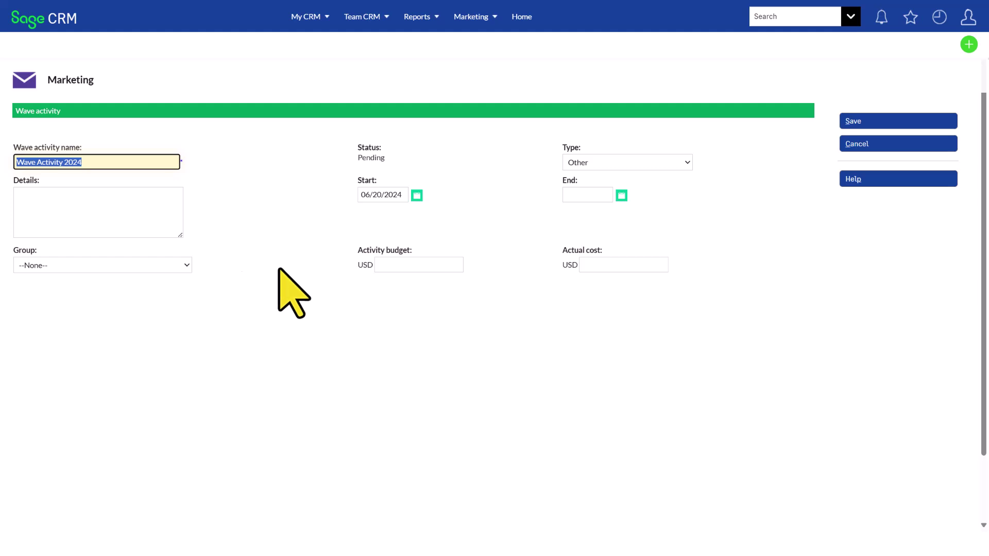
left_click(50, 266)
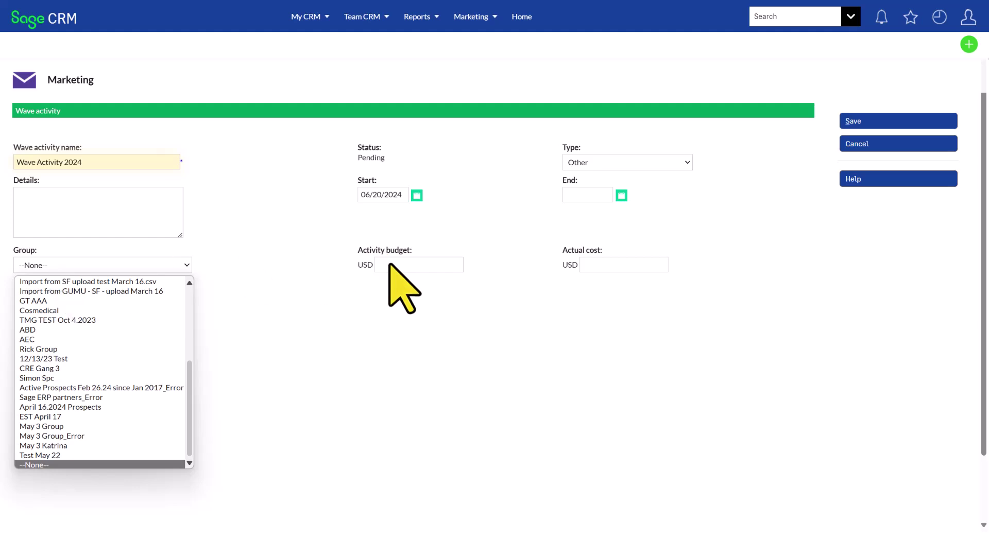
left_click(765, 208)
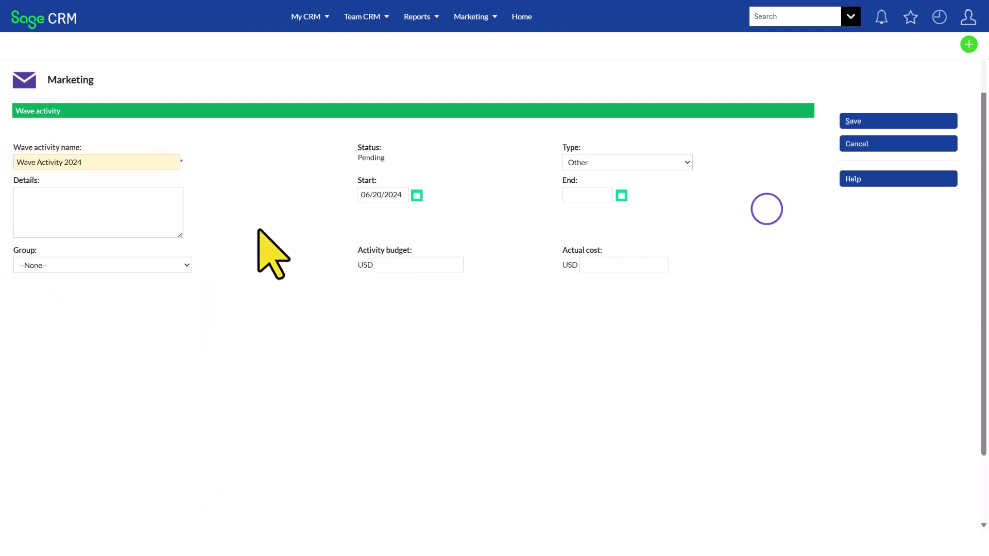
Step: Save Wave Activity 2024, make it Currently Active, and continue to the Campaign 2024 summary
left_click(901, 119)
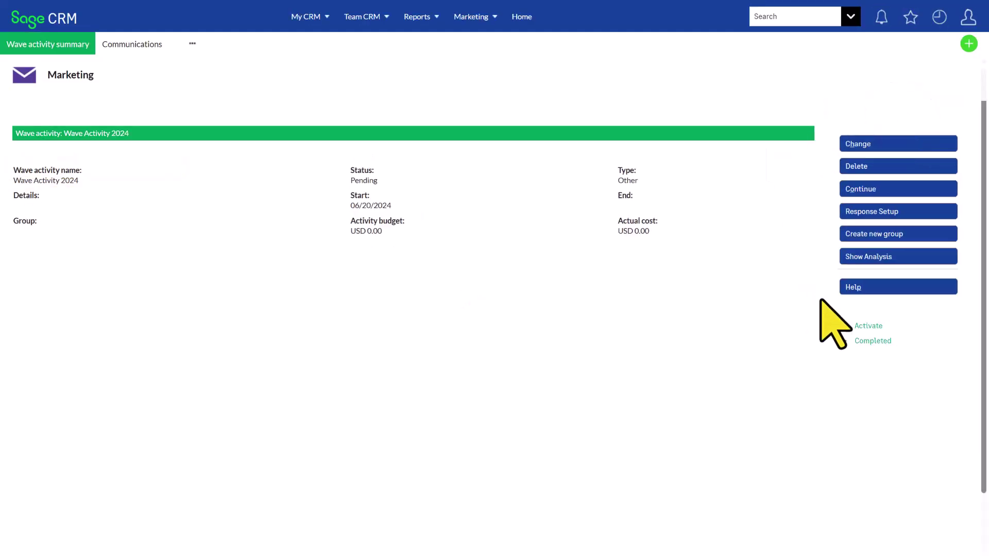
left_click(869, 325)
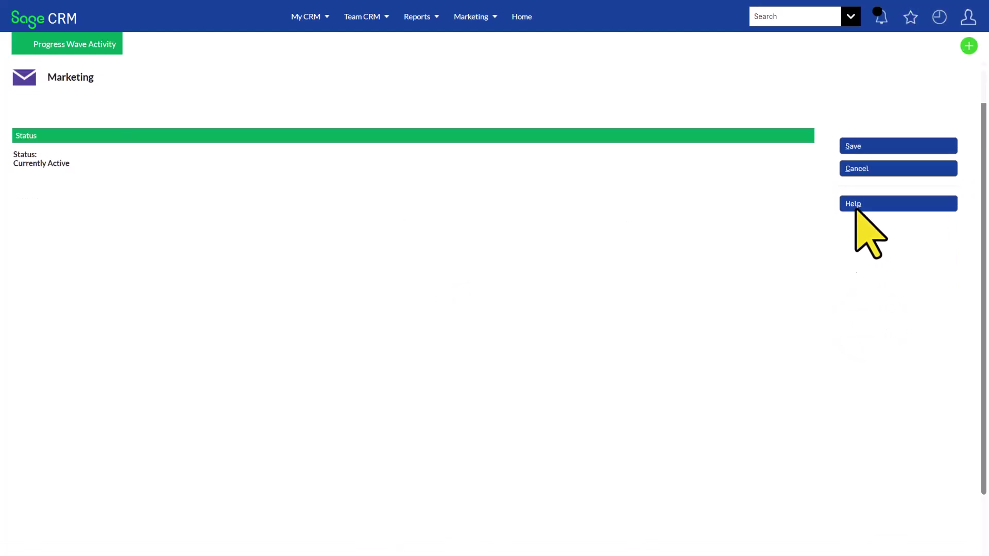
left_click(862, 146)
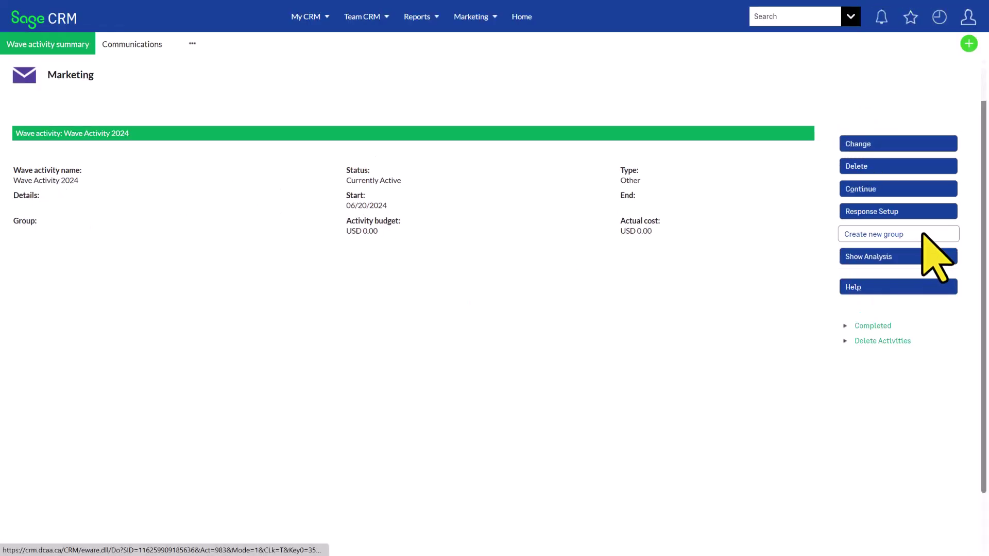
left_click(879, 189)
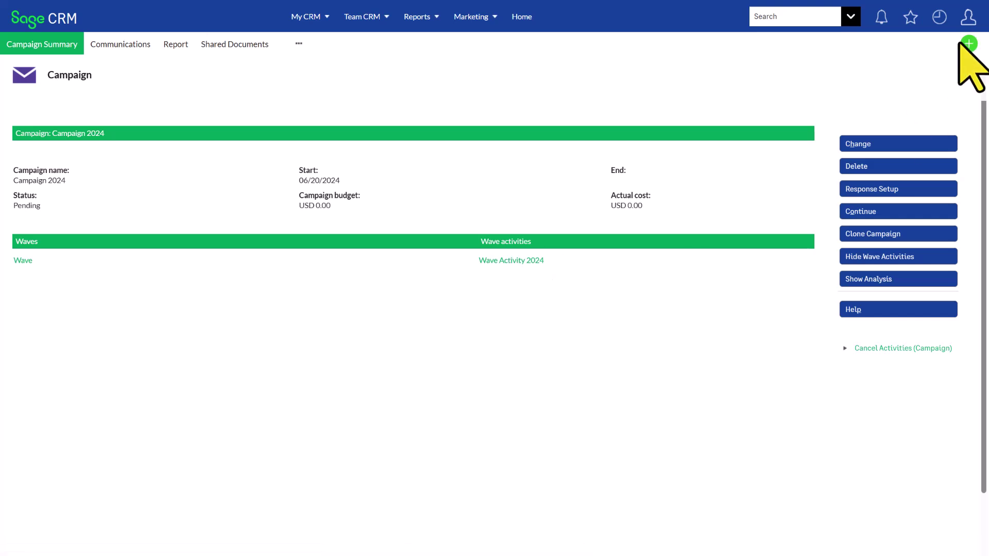
Step: Reopen My CRM Manager from Recent items and start a new inquiry opportunity
left_click(939, 18)
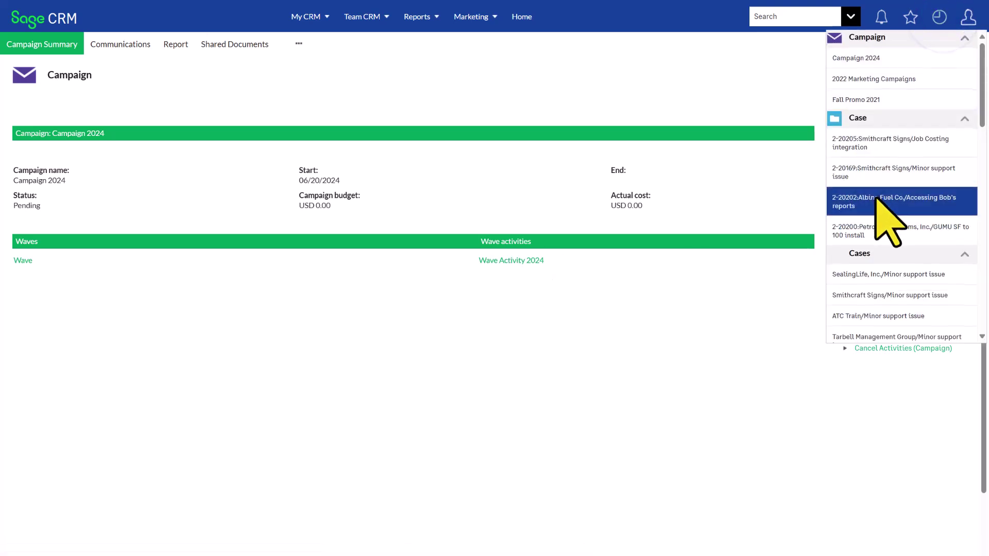
scroll(880, 221, "down", 3)
left_click(865, 269)
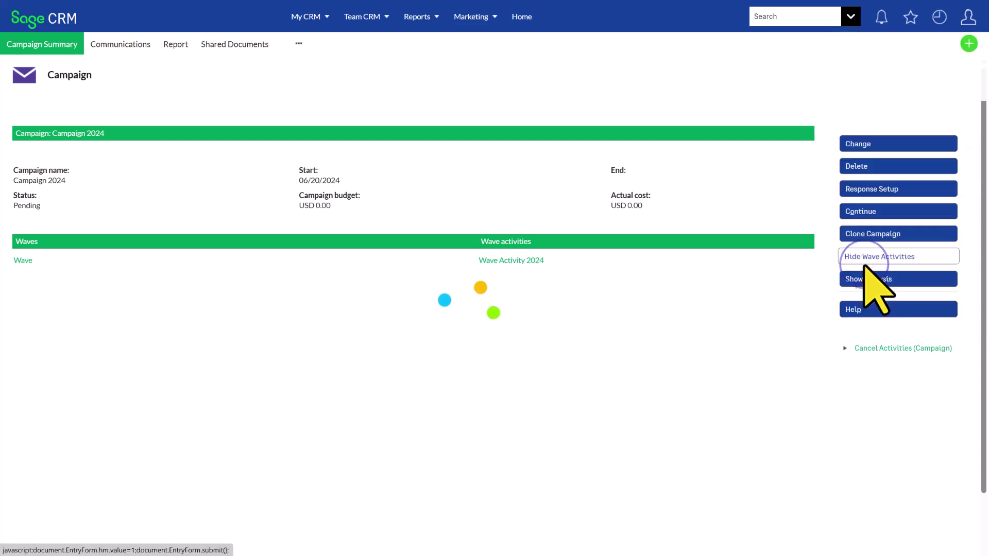
left_click(967, 46)
left_click(912, 158)
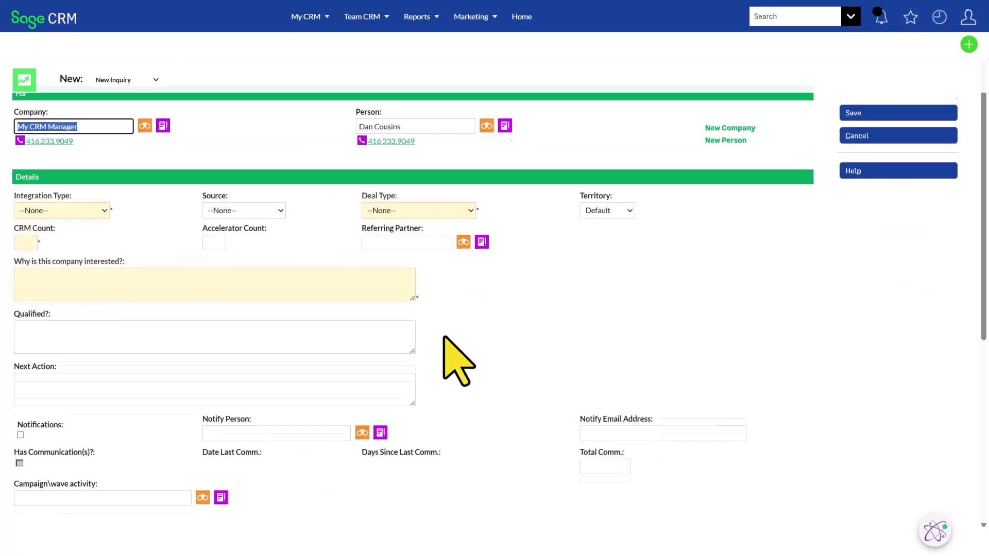
scroll(453, 358, "down", 5)
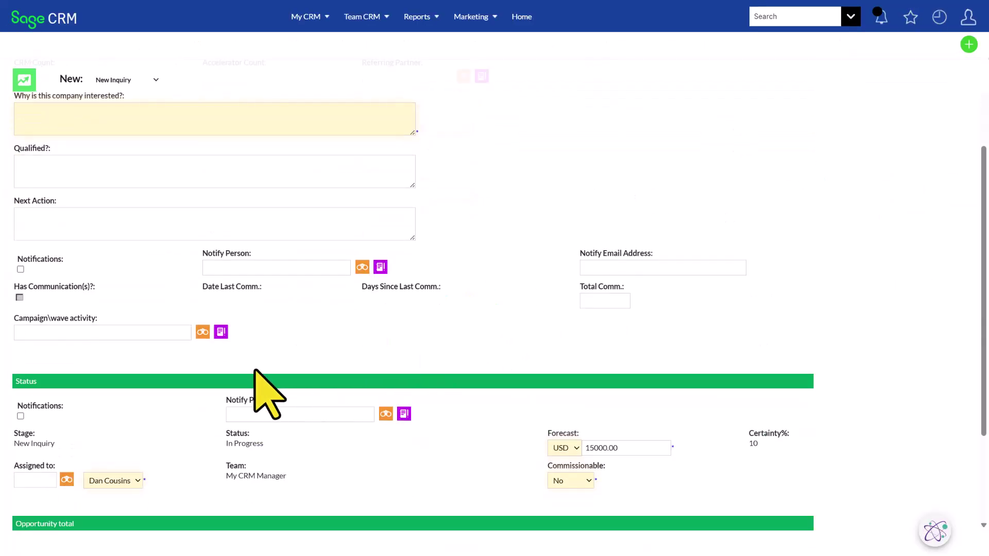
Step: Link the inquiry to Campaign 2024\Wave Activity 2024 and save it
left_click(201, 333)
type("wav")
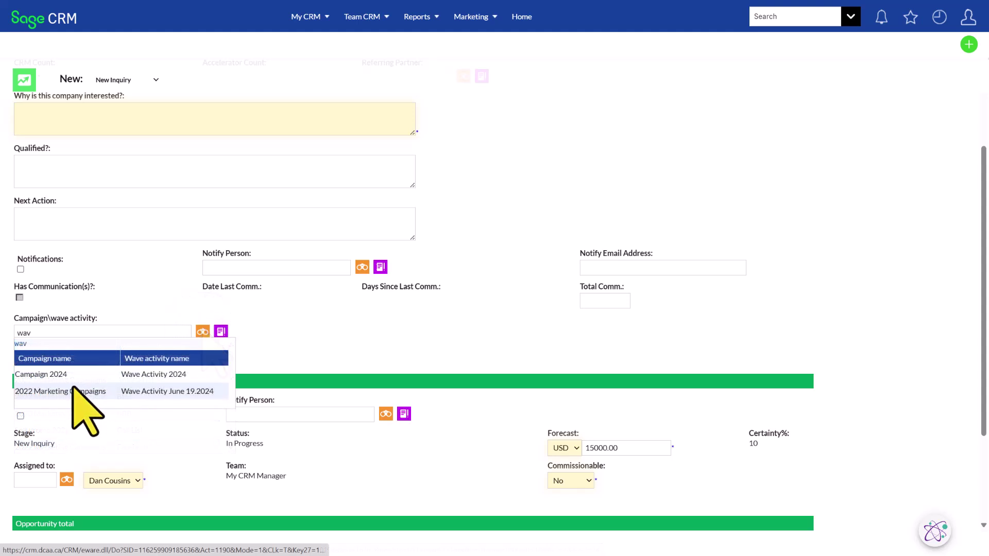
left_click(157, 375)
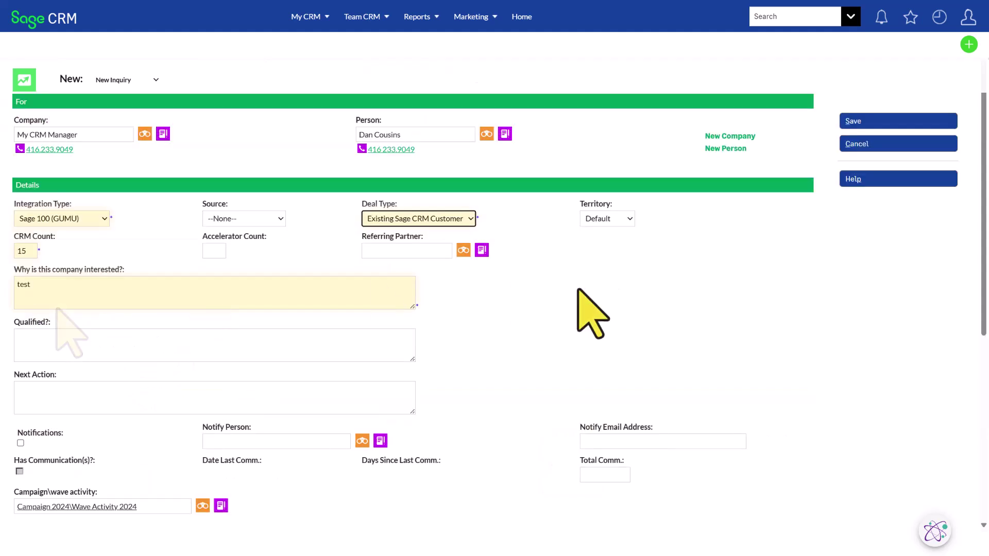
left_click(886, 122)
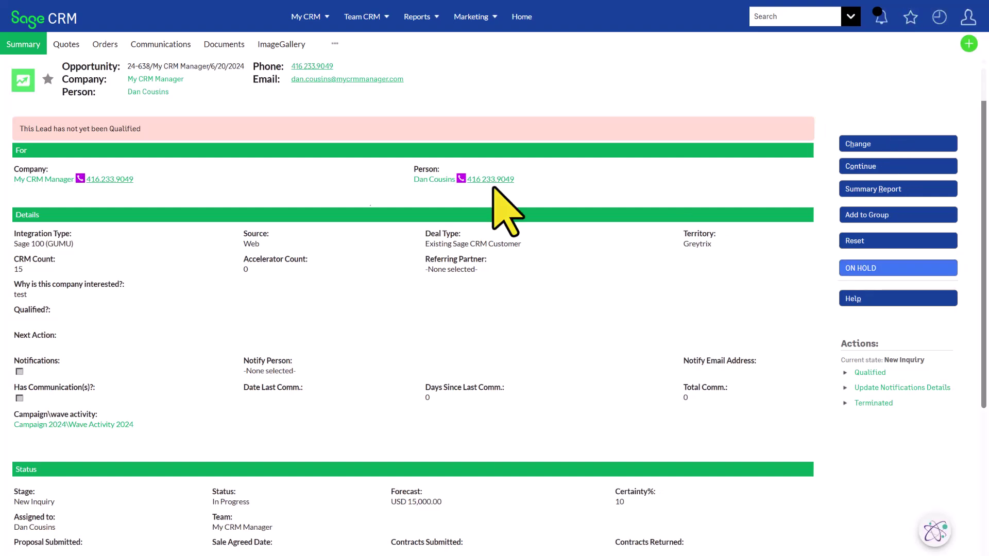
Step: Open Wave Activity 2024 and show its analysis: 1 New Inquiry opportunity, 0 leads
left_click(104, 423)
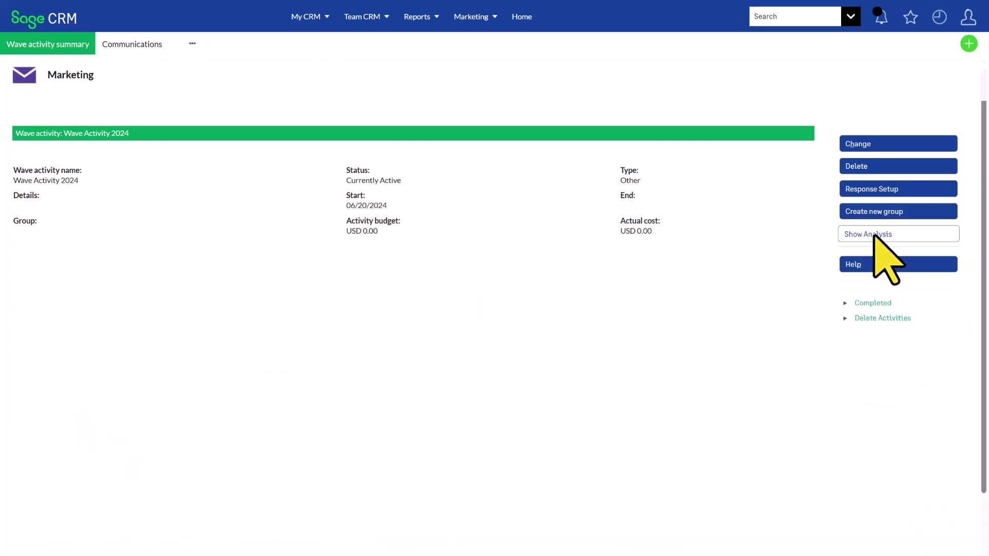
left_click(876, 235)
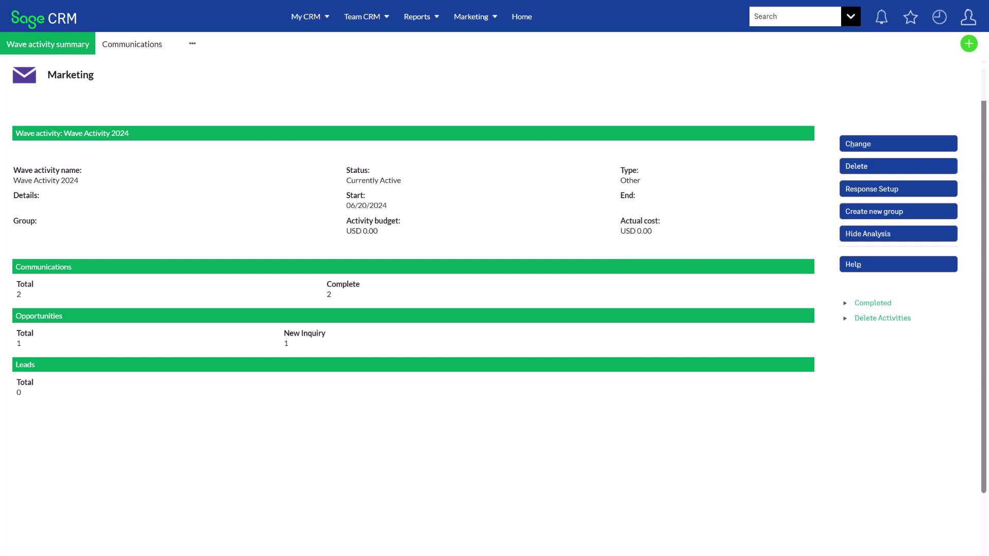
left_click(938, 18)
scroll(930, 78, "down", 1)
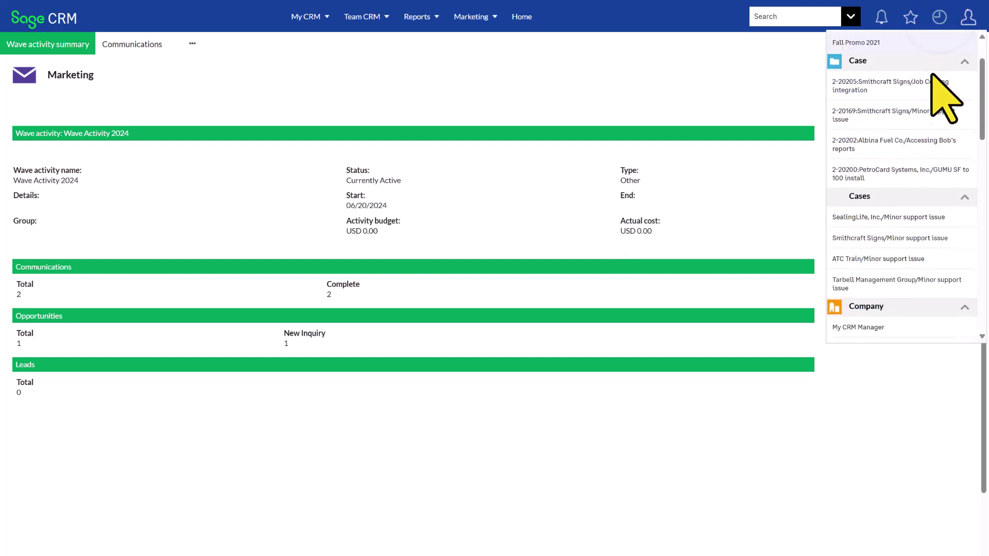
scroll(916, 144, "down", 3)
scroll(907, 161, "down", 3)
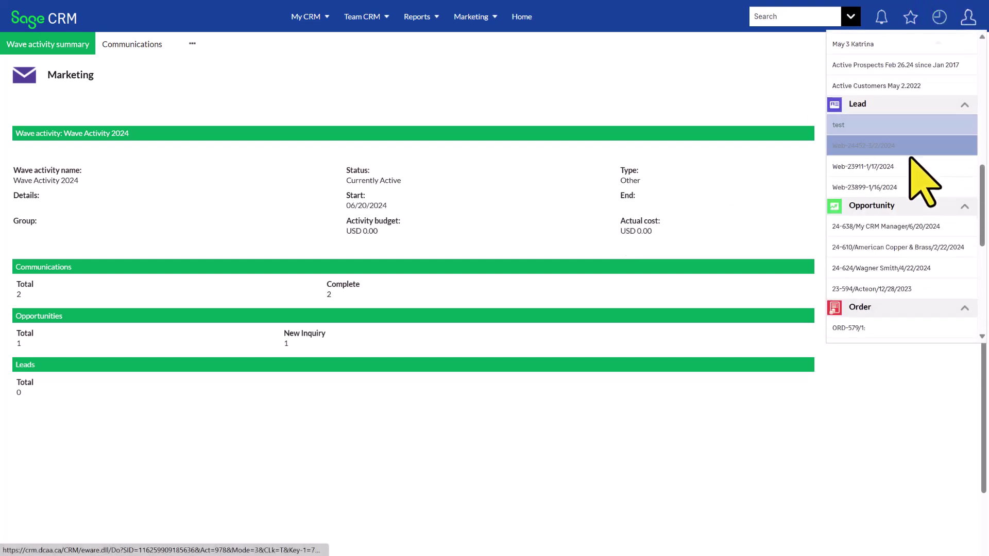
Step: Reopen opportunity 24-638 for My CRM Manager from the Recent items list
left_click(886, 227)
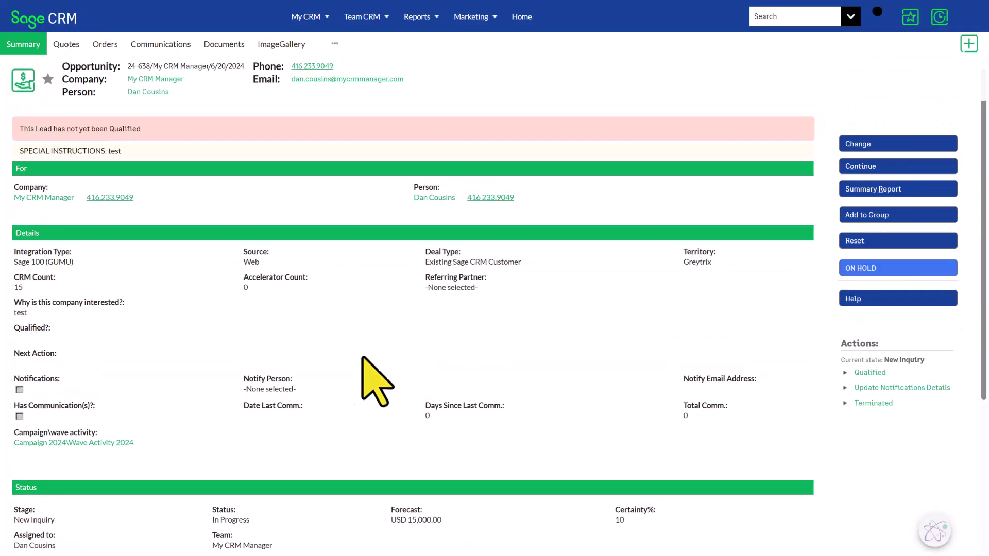